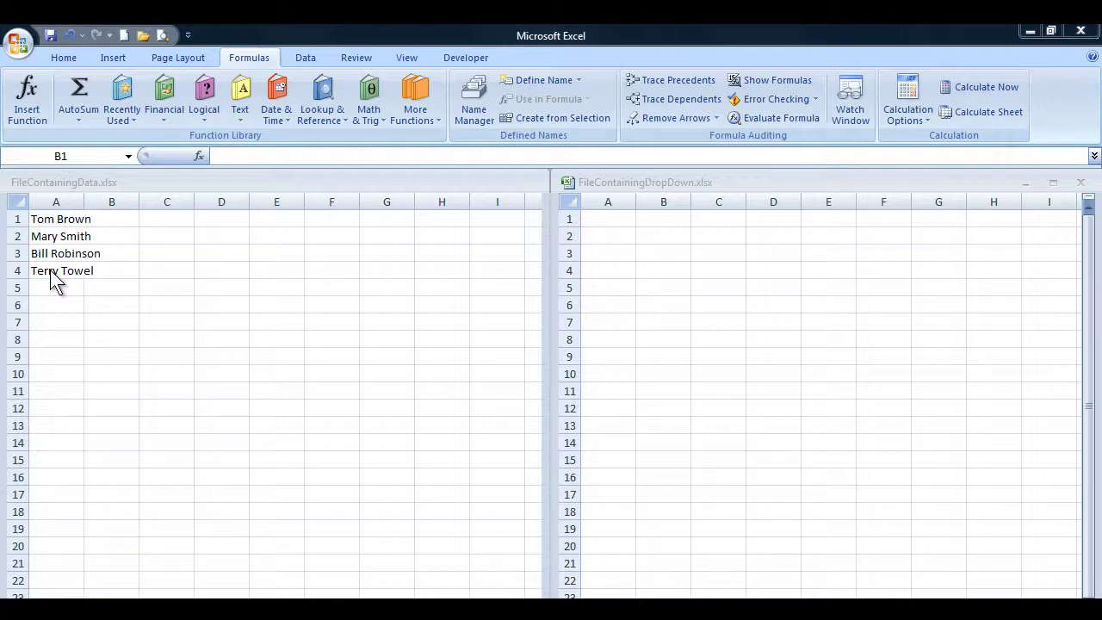
Select the four employee names in A1:A4 and confirm the range name Employee in the Name Box
drag(50, 270, 48, 219)
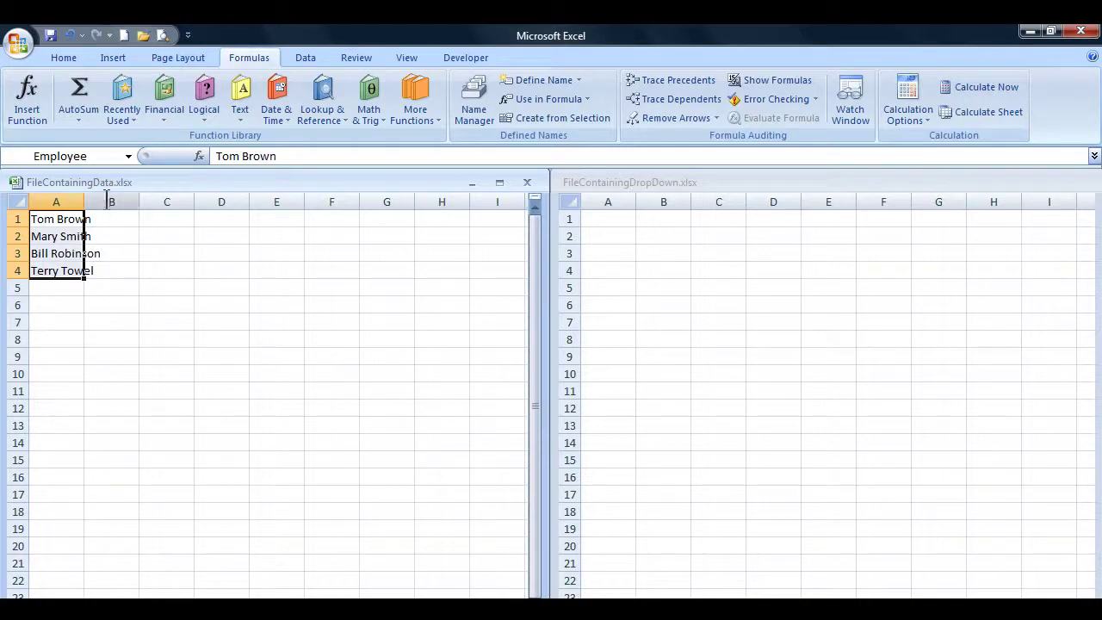
click(95, 156)
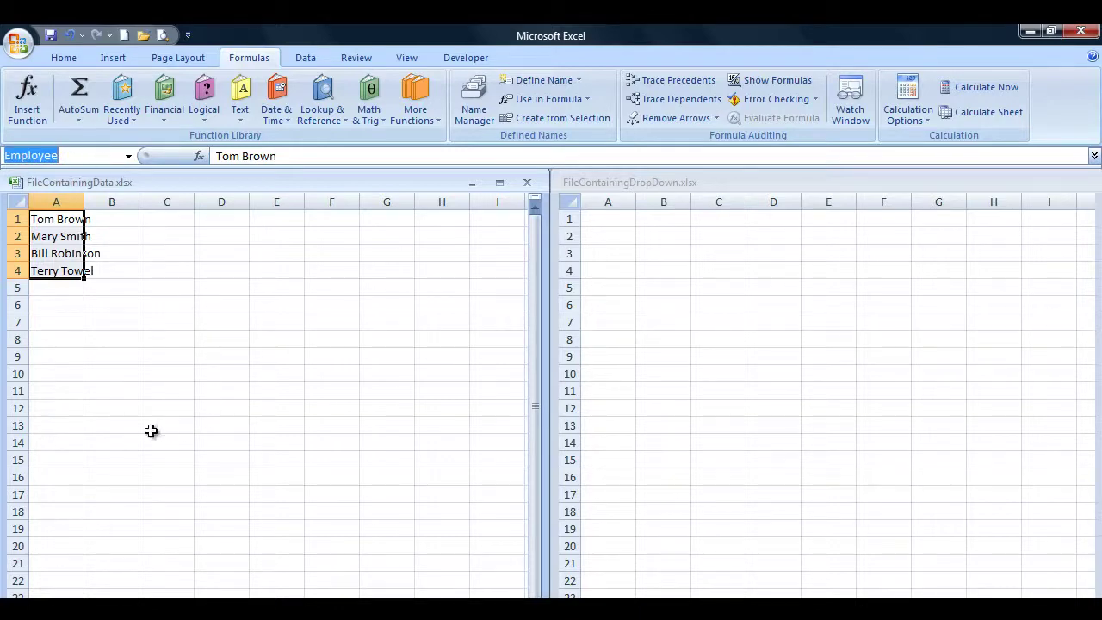
key(Return)
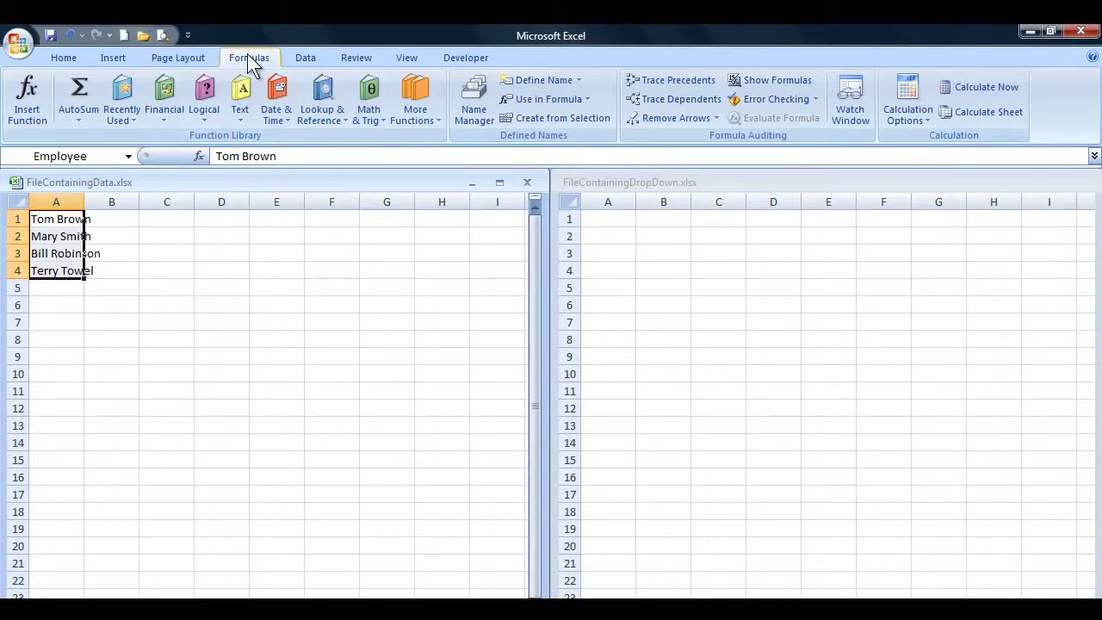
click(472, 87)
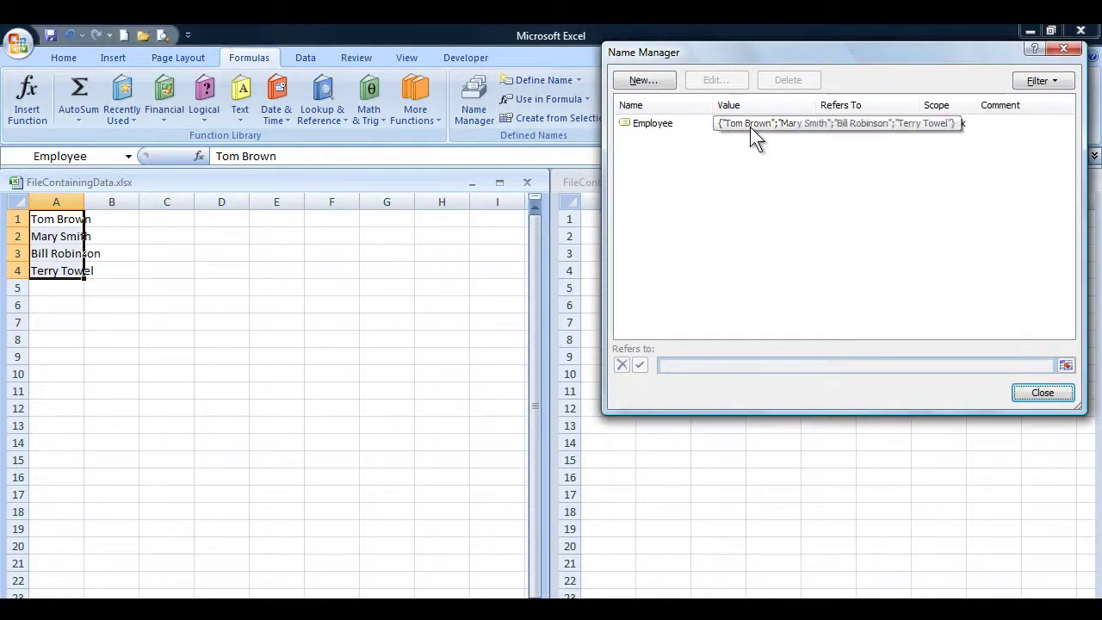
click(1038, 392)
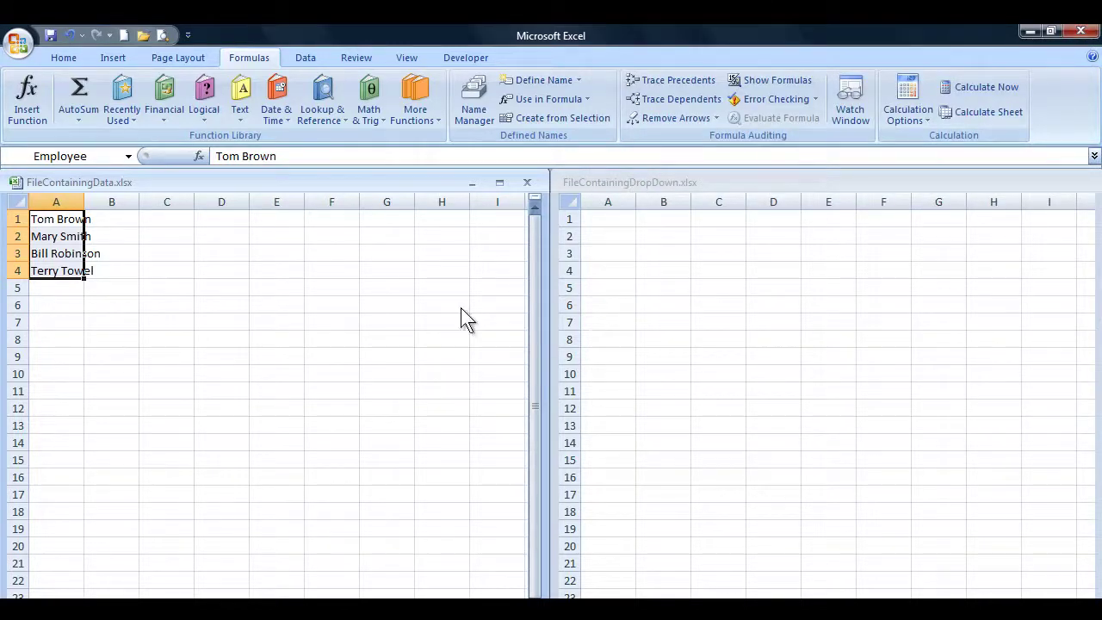
click(606, 216)
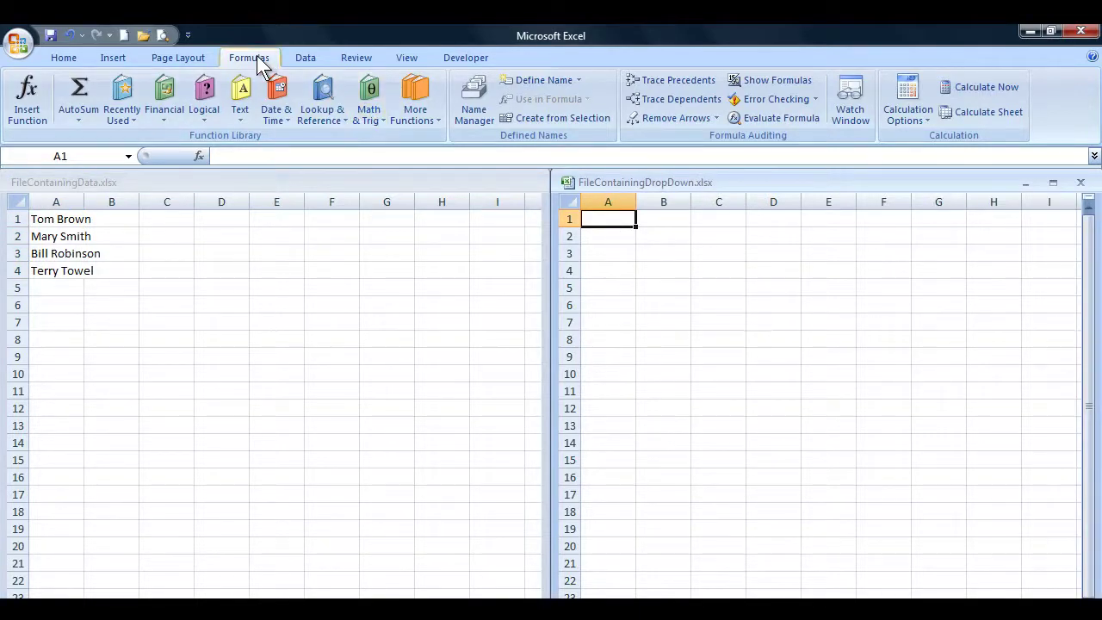
Define the workbook name EmployeesForList referring to =FileContainingData.xlsx!Employee
click(540, 79)
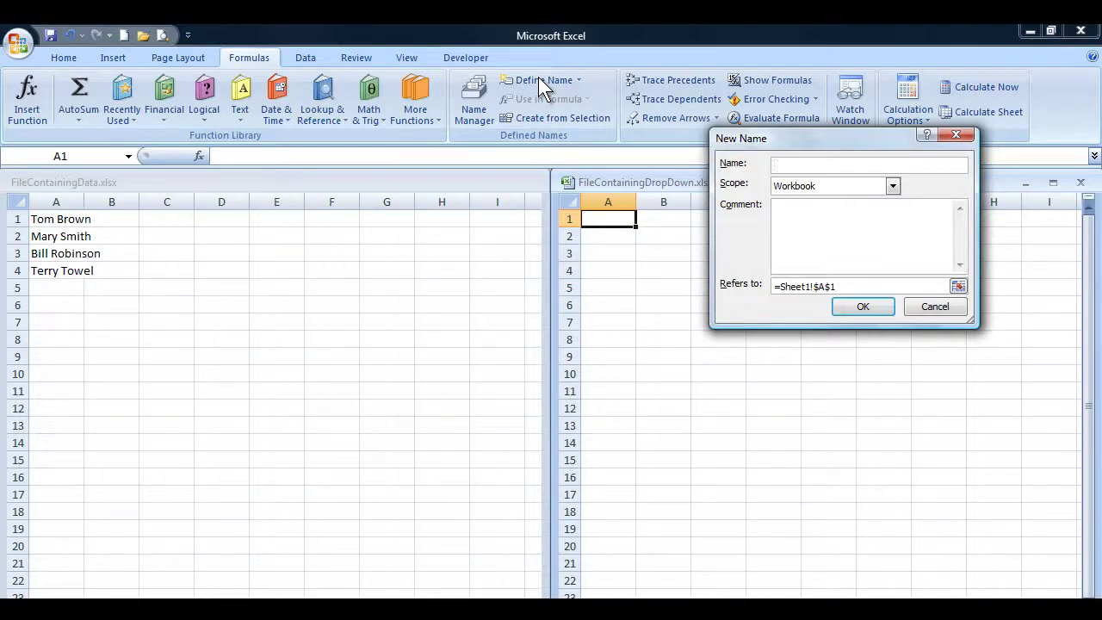
text(EmployeesForList)
drag(840, 286, 739, 297)
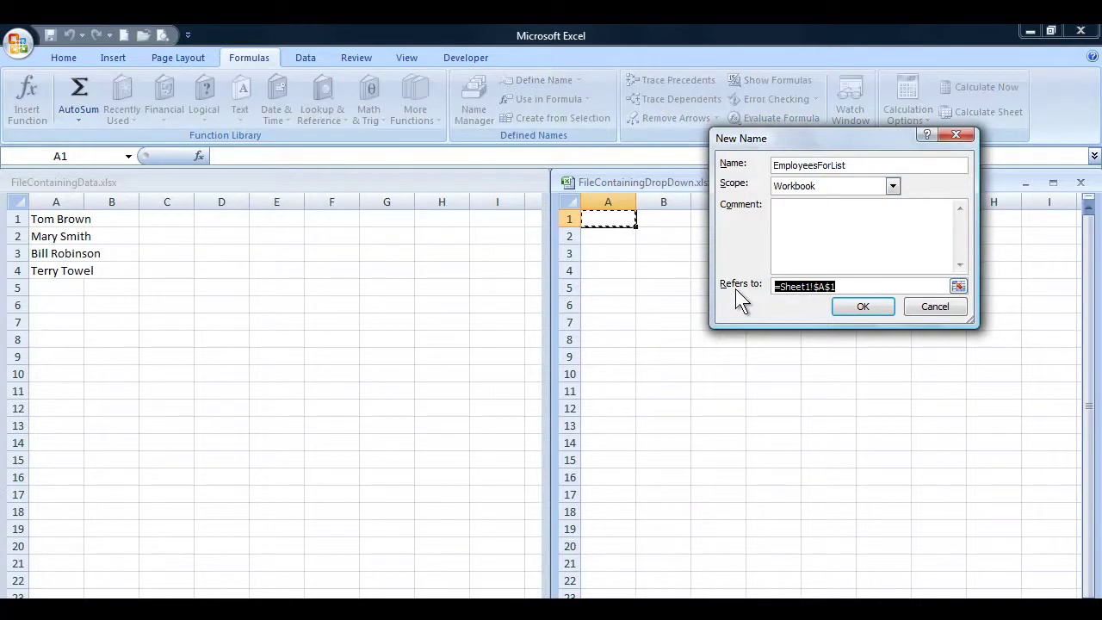
text(=FileContainingData.xls)
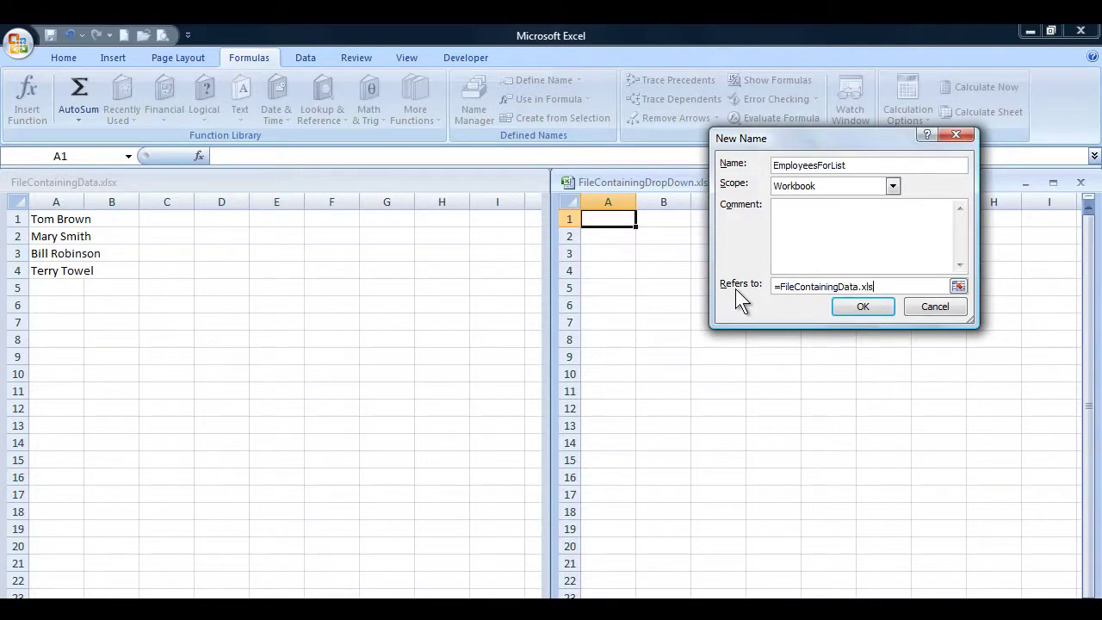
text(x!Employee)
click(863, 306)
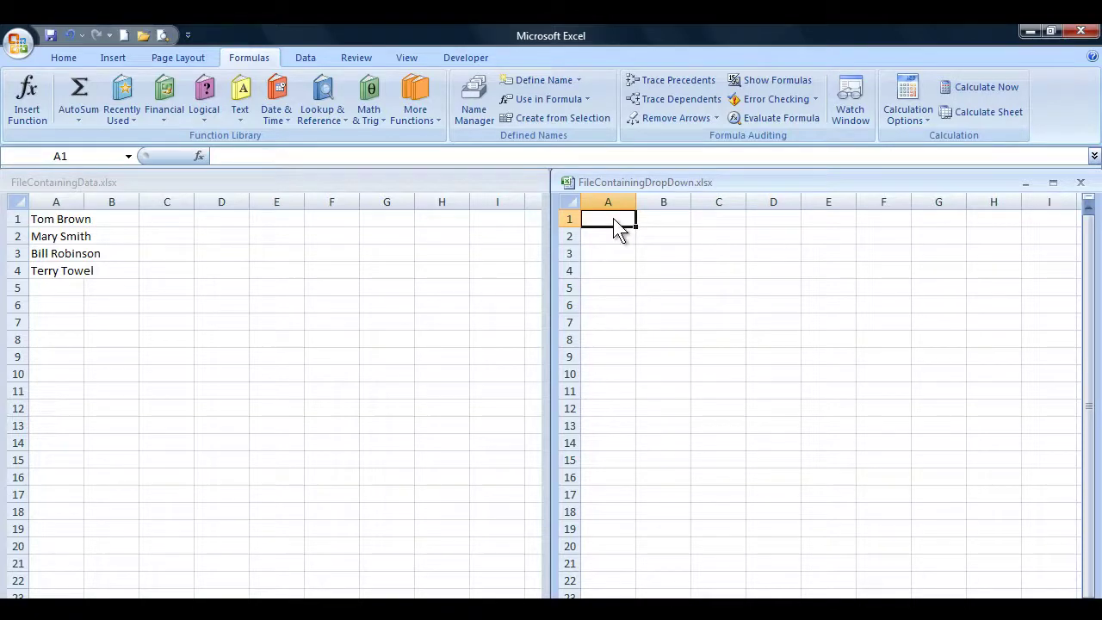
click(304, 56)
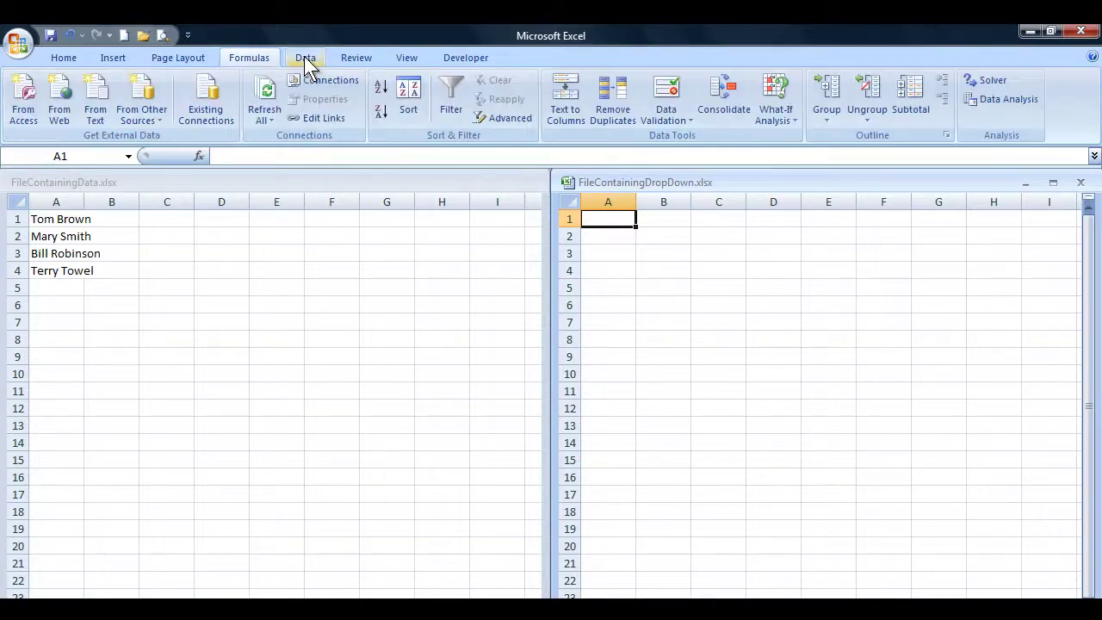
click(665, 90)
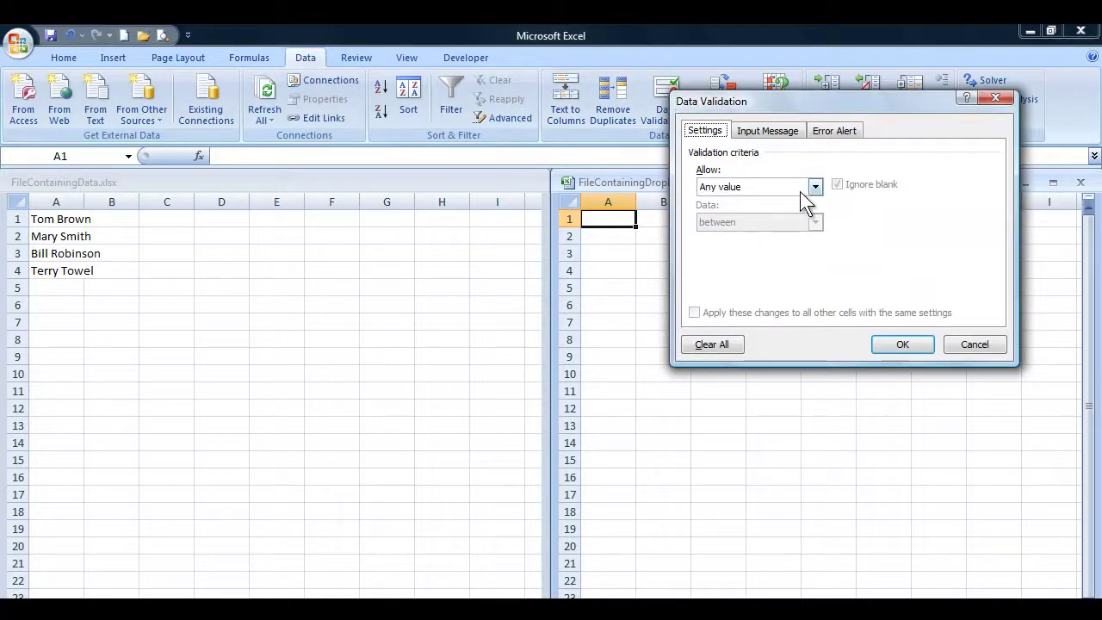
click(816, 187)
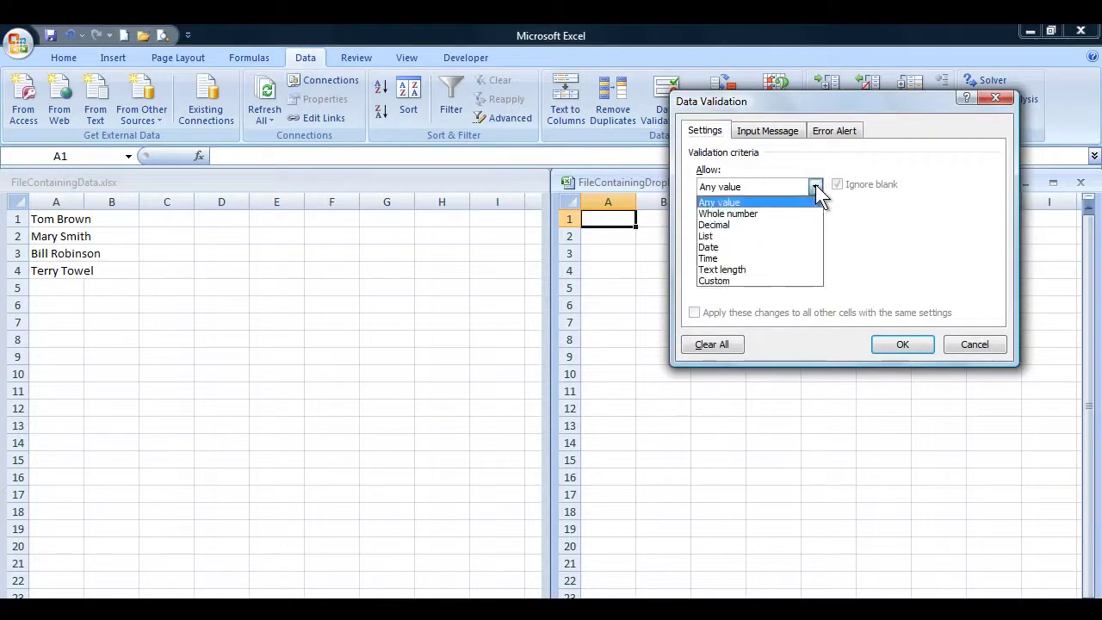
click(728, 235)
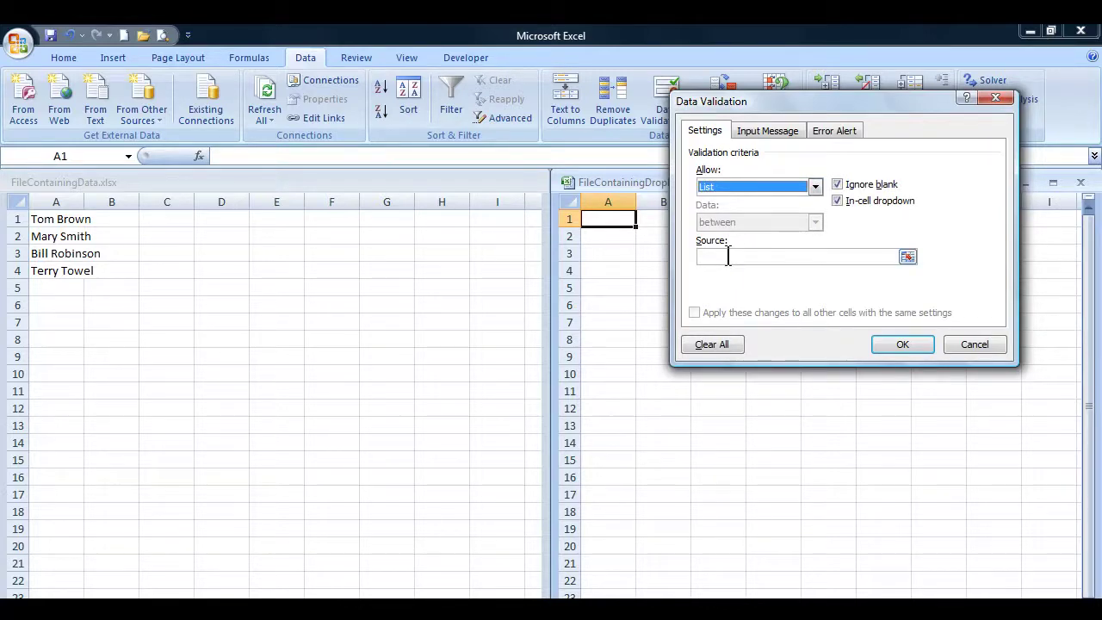
click(728, 256)
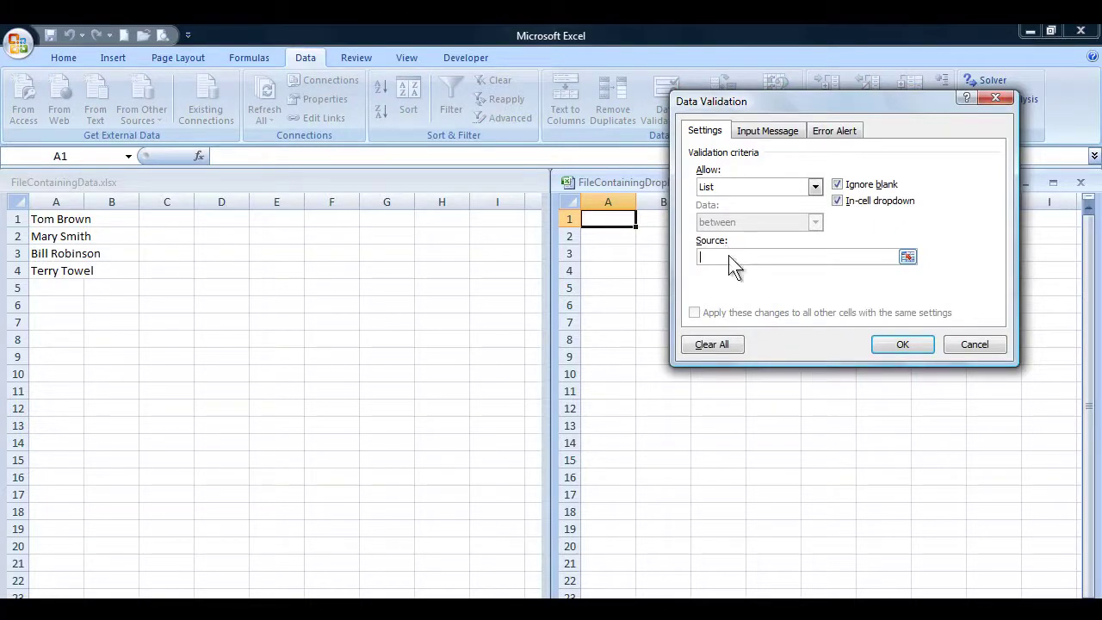
click(966, 345)
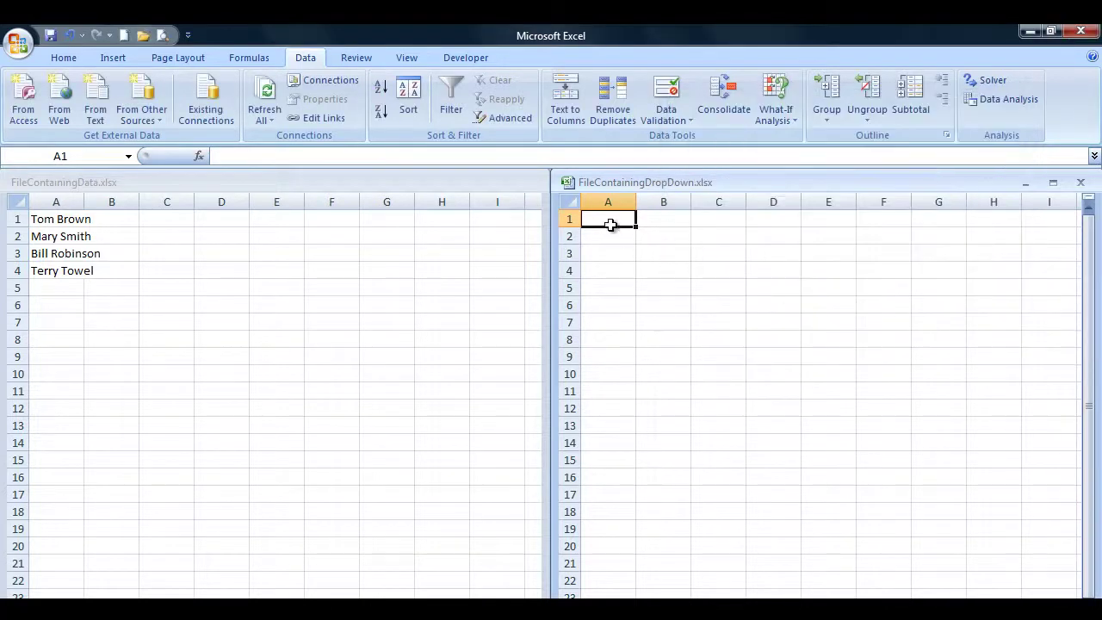
Give cells A1:A6 List data validation with source =EmployeesForList
drag(608, 235, 607, 302)
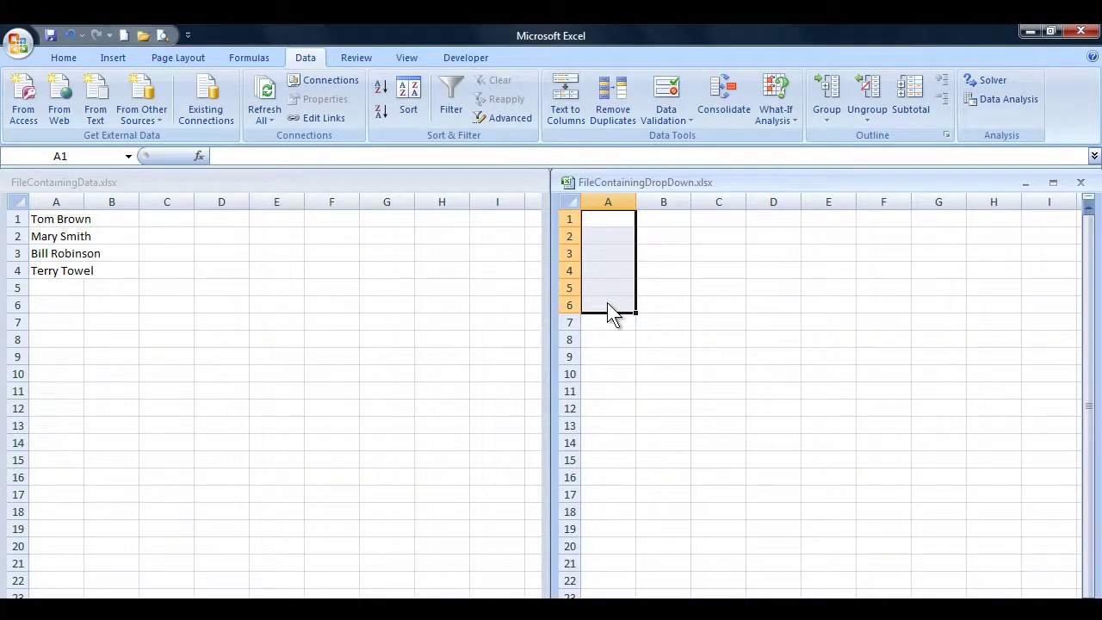
click(666, 93)
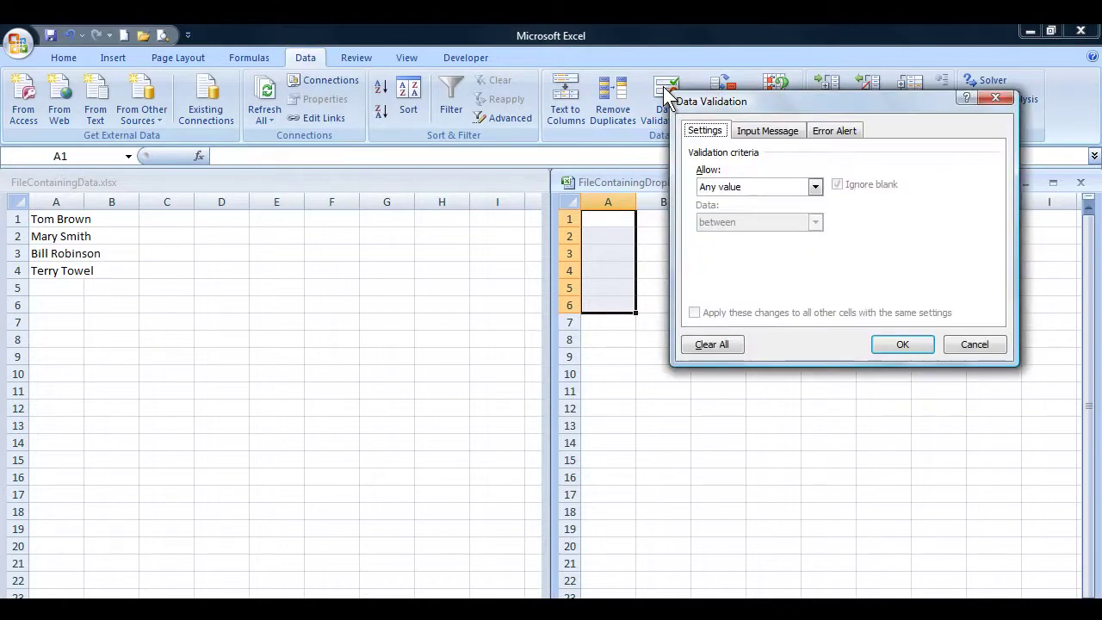
click(815, 186)
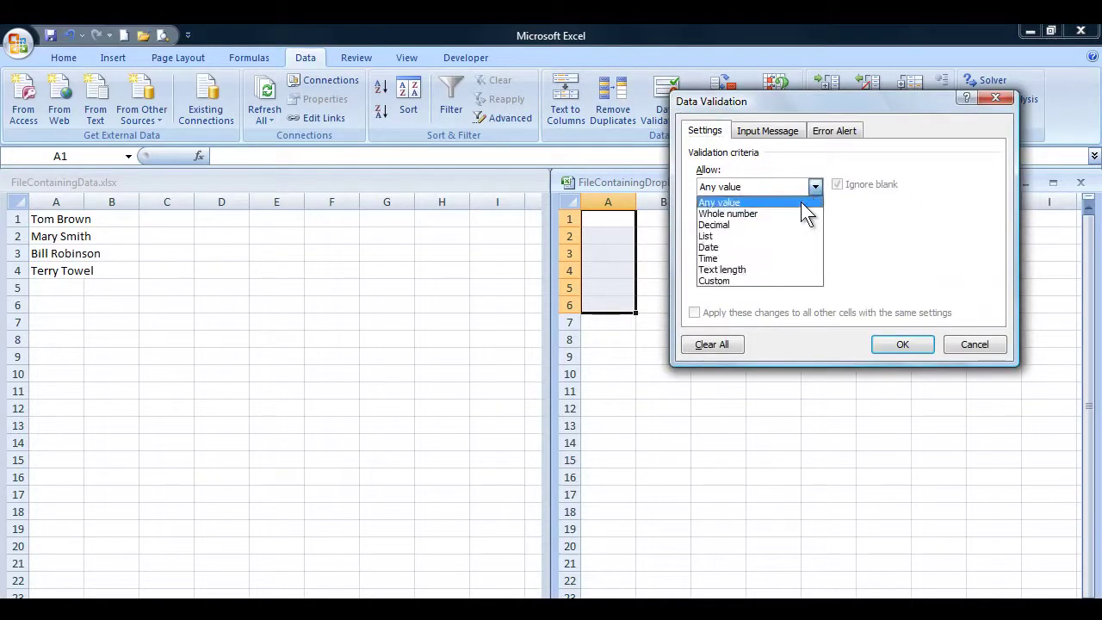
click(732, 236)
click(728, 256)
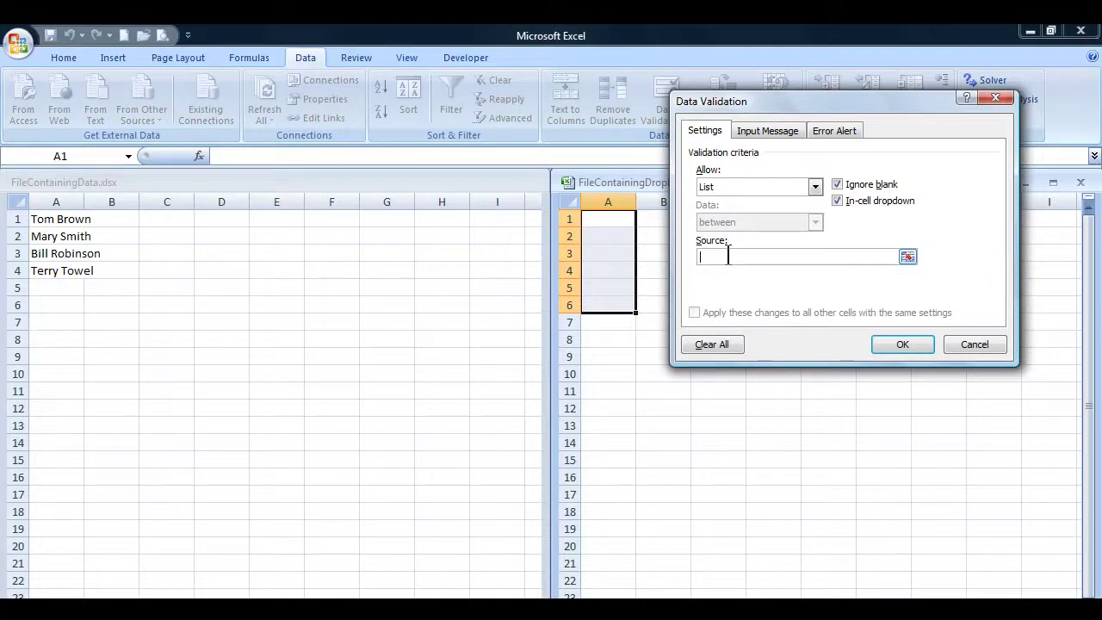
text(=EmployeesForList)
click(900, 343)
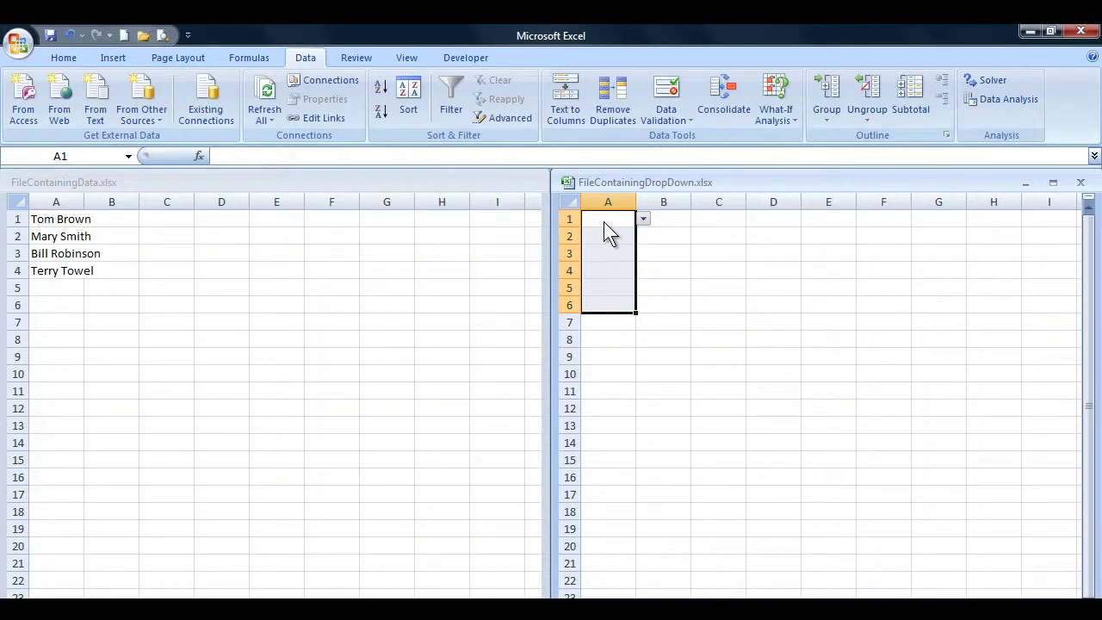
Use the cell drop-downs to fill A1, A3 and A2 with three different employee names
click(604, 222)
click(642, 220)
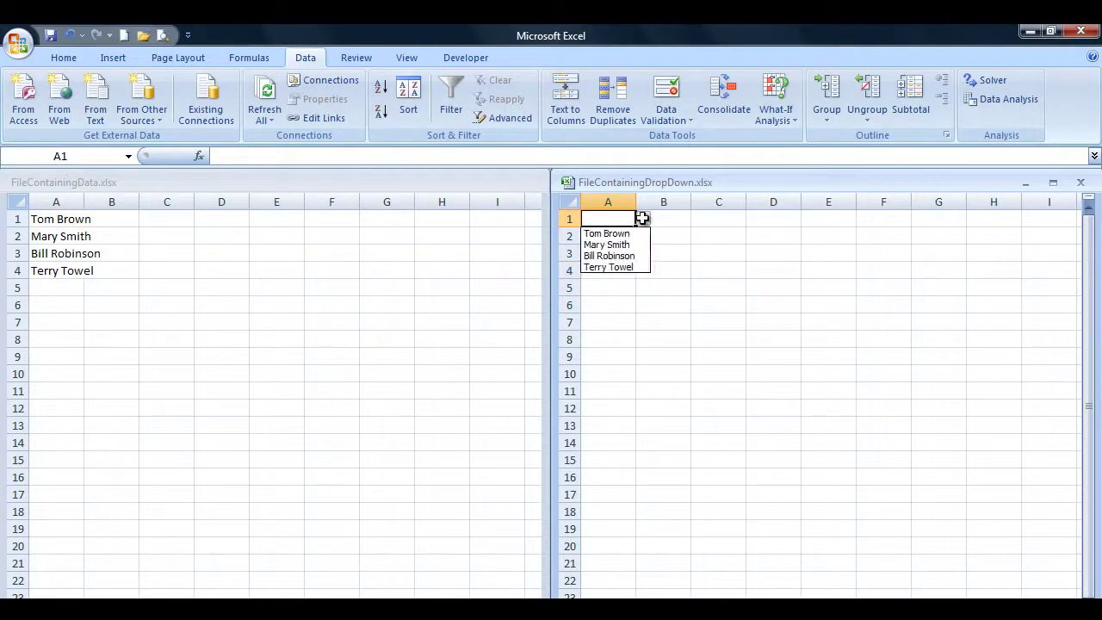
click(607, 244)
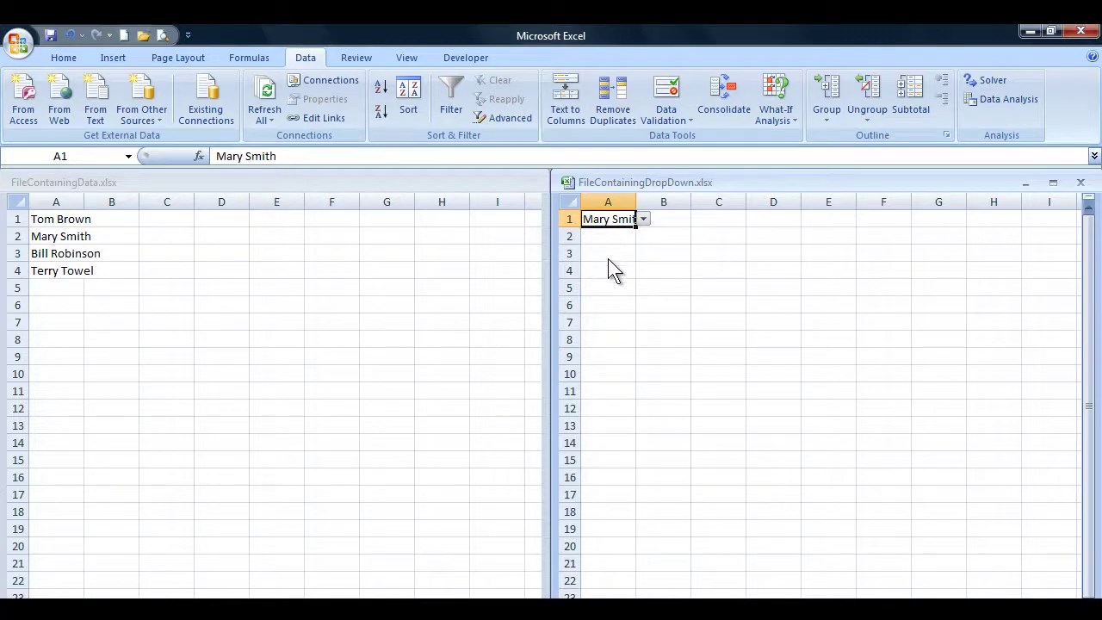
click(608, 258)
click(644, 253)
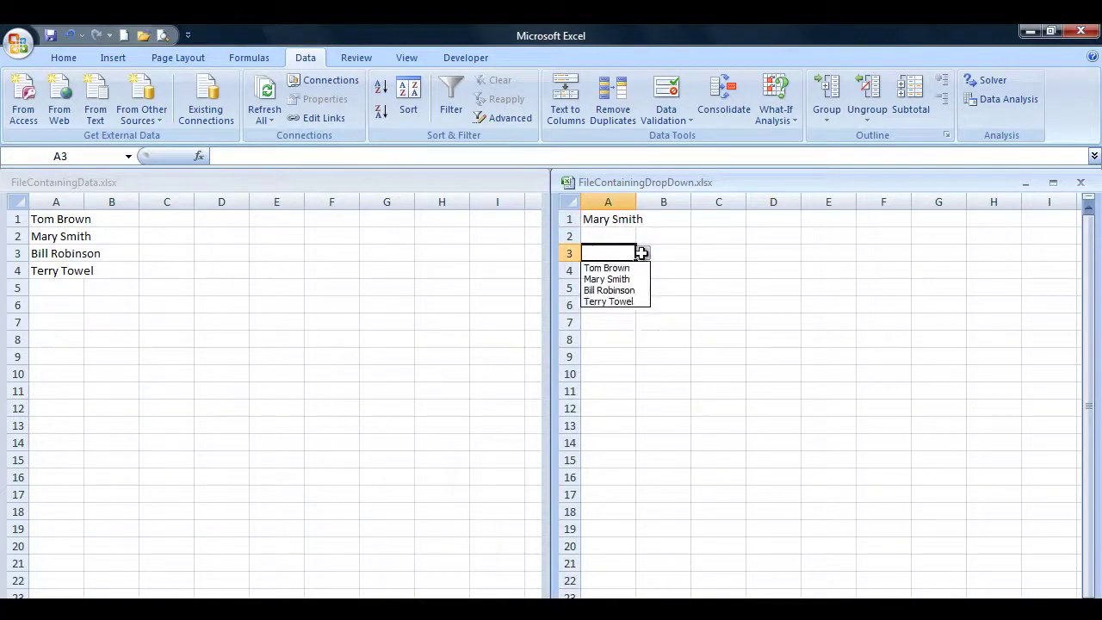
click(612, 302)
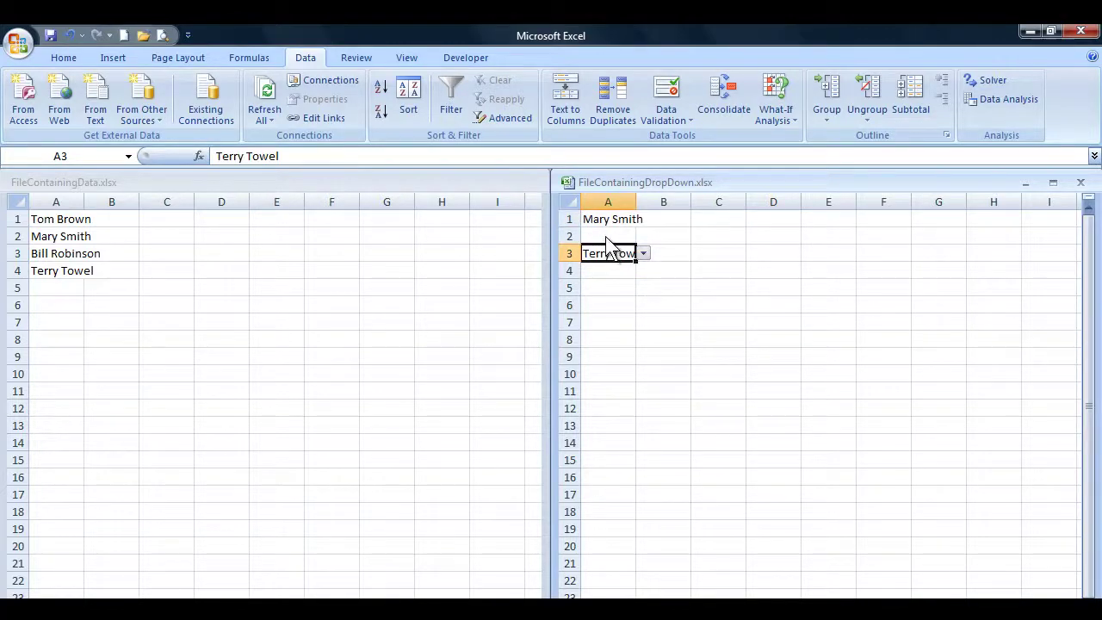
click(607, 240)
click(643, 236)
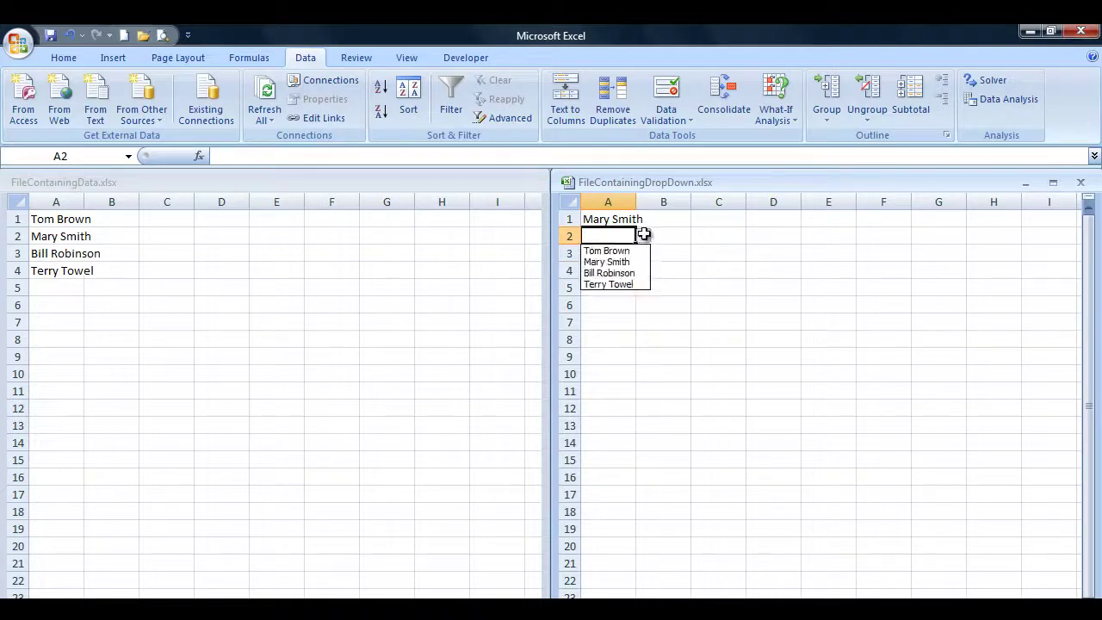
click(622, 272)
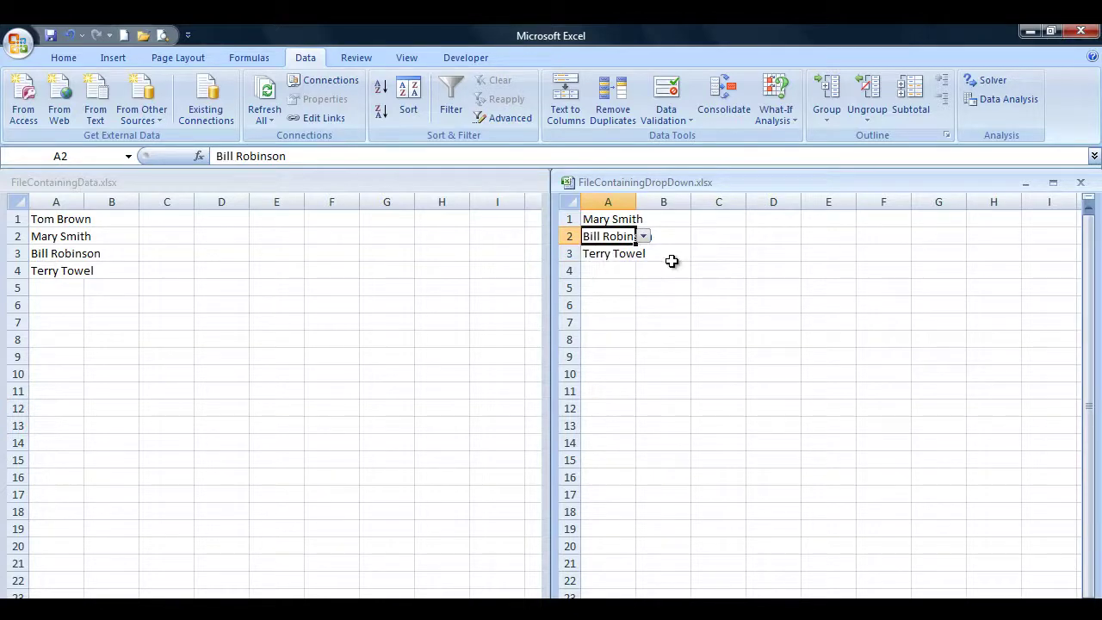